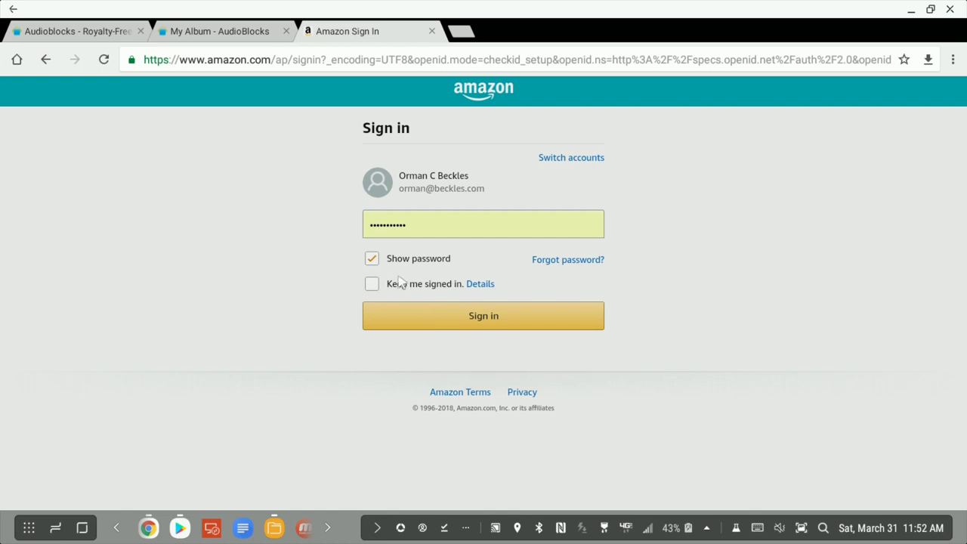
Step: Complete the Amazon sign-in, continuing in Chrome, and decline the automatic download of sample media
{"action": "left_click", "coordinate": [478, 317]}
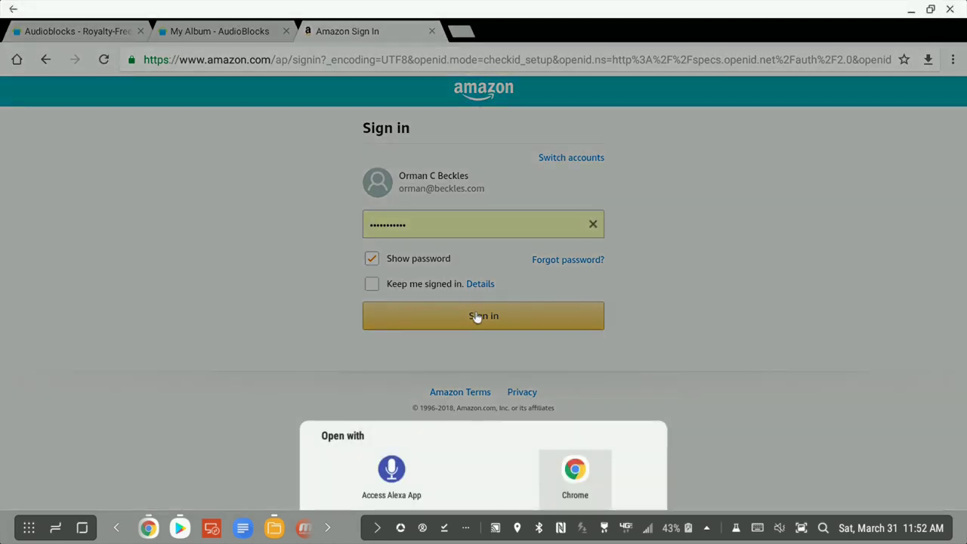
{"action": "left_click", "coordinate": [572, 475]}
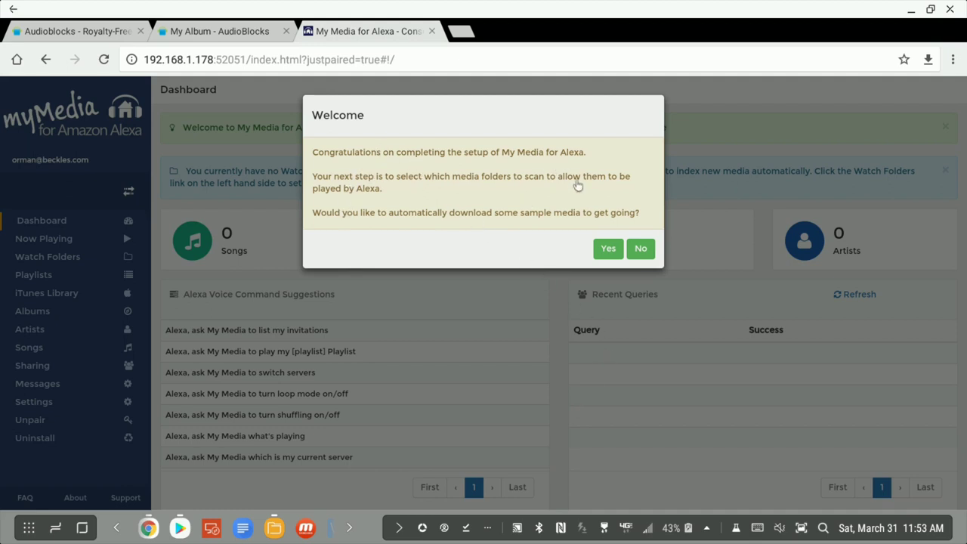
{"action": "left_click", "coordinate": [642, 249]}
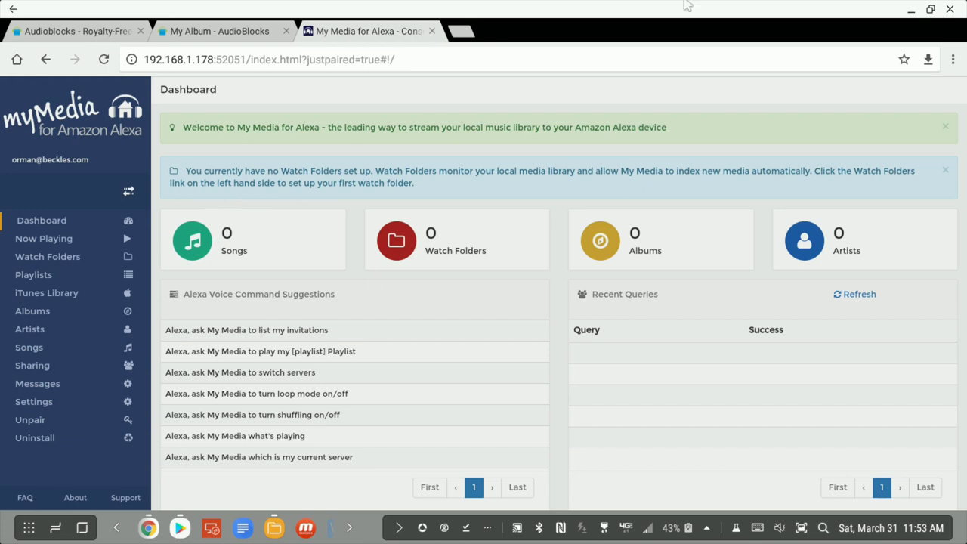
Step: Switch to VNC Viewer and open the Raspberry Pi's inserted removable disk in File Manager
{"action": "left_click", "coordinate": [910, 11]}
{"action": "double_click", "coordinate": [748, 213]}
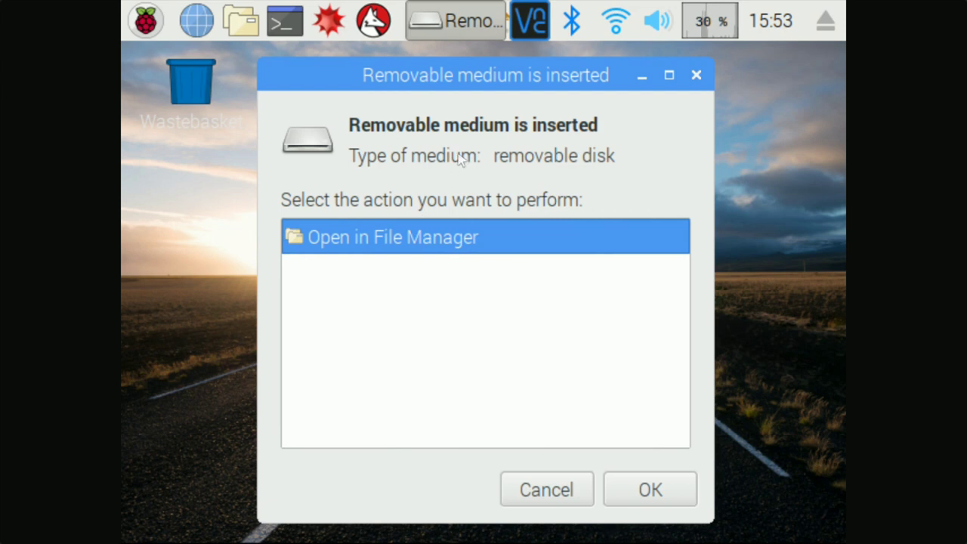
{"action": "left_click", "coordinate": [638, 491]}
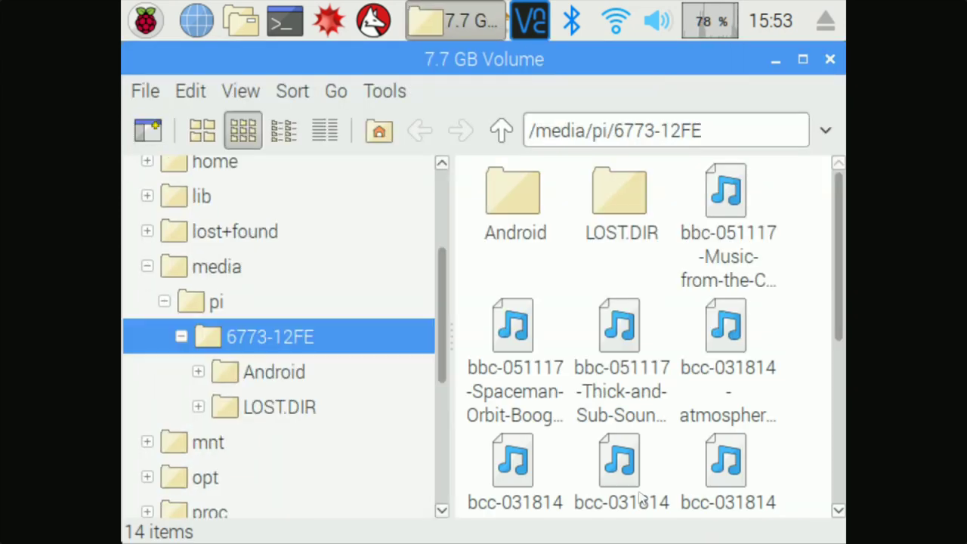
Step: Select all the music files on the removable disk 6773-12FE and copy them
{"action": "left_click", "coordinate": [719, 198]}
{"action": "scroll", "coordinate": [797, 380], "scroll_direction": "down", "scroll_amount": 5}
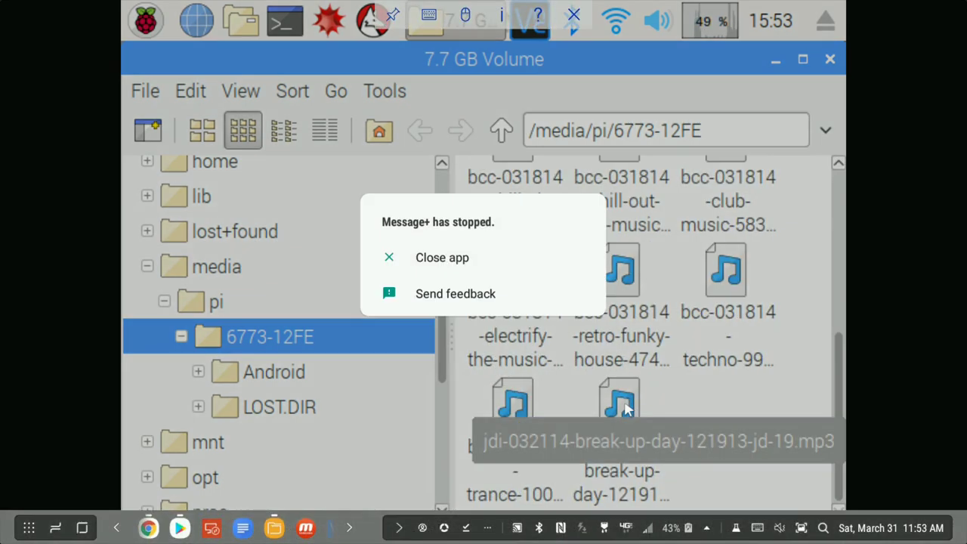
{"action": "key", "text": "ctrl+a"}
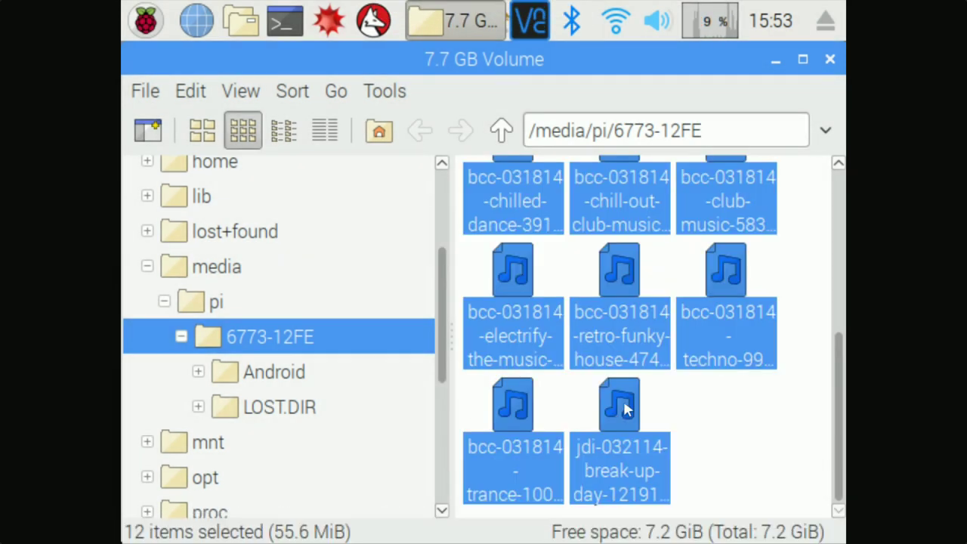
{"action": "scroll", "coordinate": [702, 402], "scroll_direction": "up", "scroll_amount": 5}
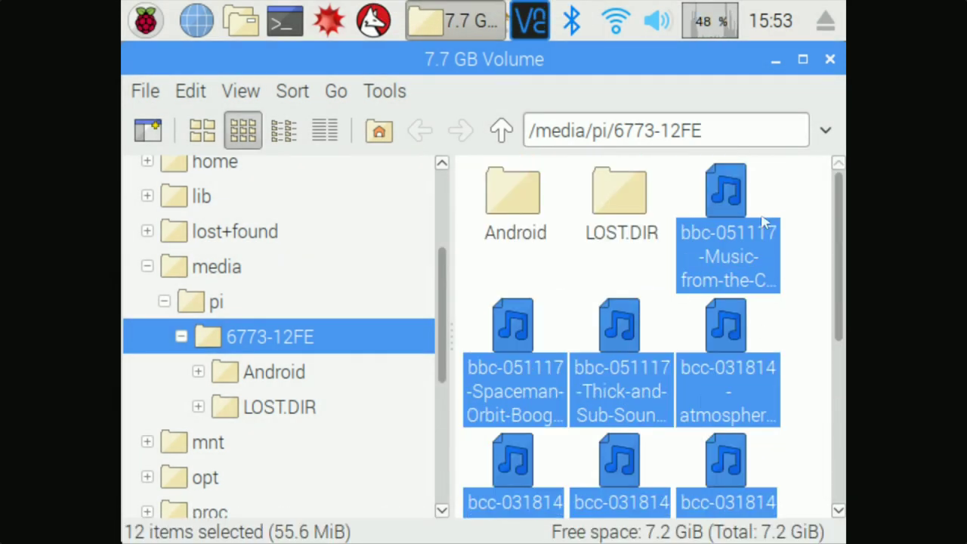
{"action": "right_click", "coordinate": [706, 192]}
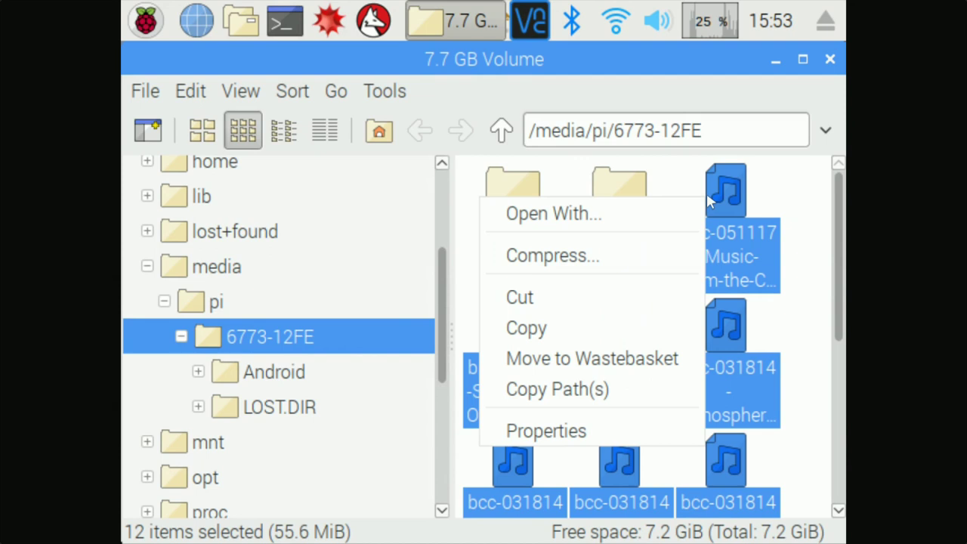
{"action": "left_click", "coordinate": [559, 329]}
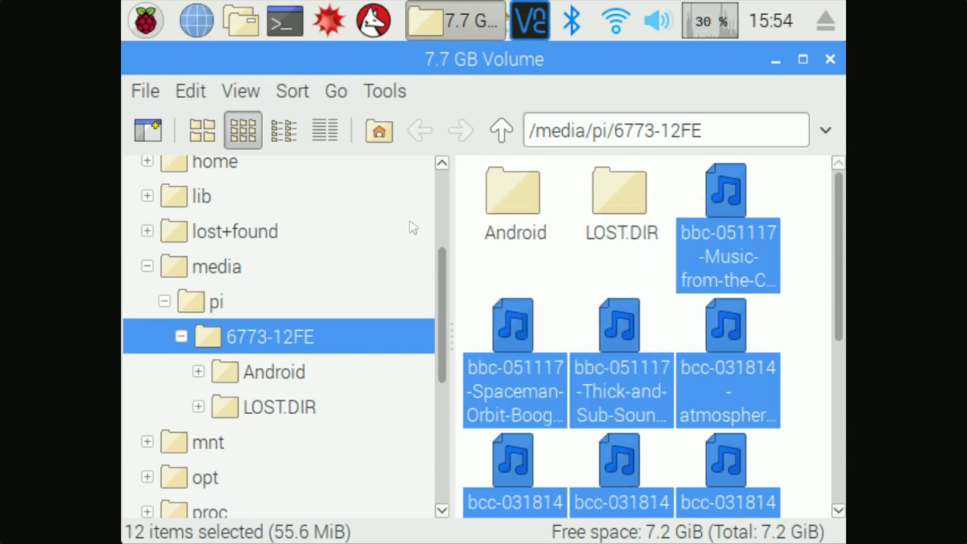
Step: Open the /home/pi/Music folder and paste the copied music files into it
{"action": "scroll", "coordinate": [227, 227], "scroll_direction": "up", "scroll_amount": 5}
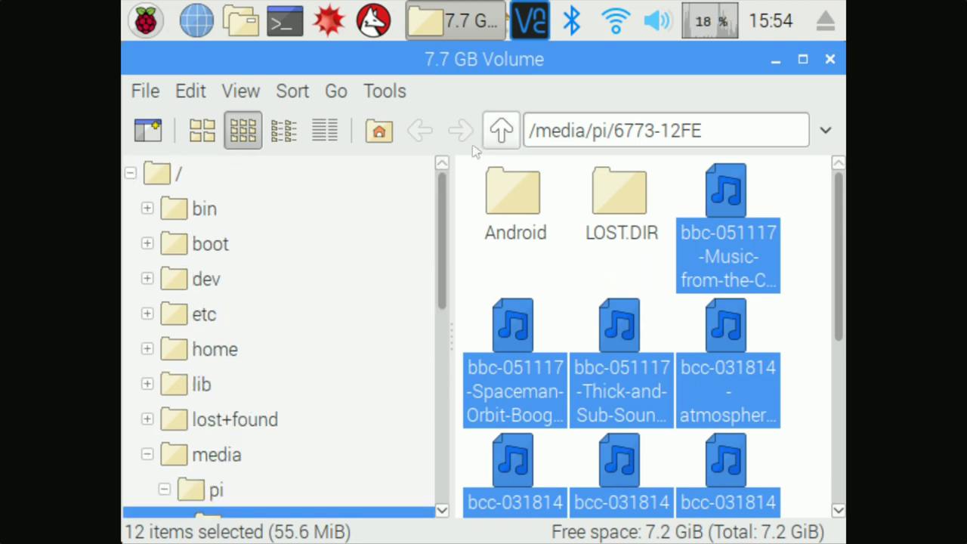
{"action": "left_click", "coordinate": [378, 132]}
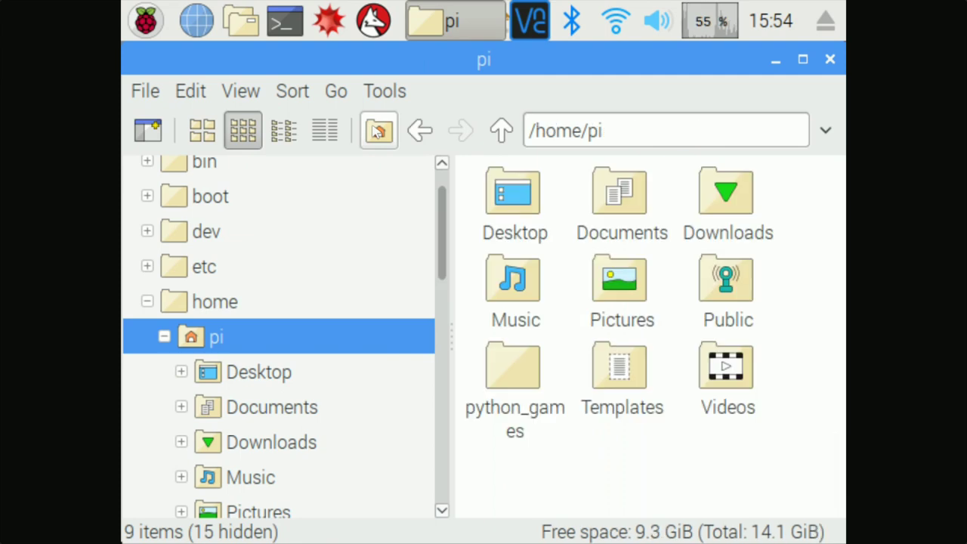
{"action": "left_click", "coordinate": [510, 280]}
{"action": "double_click", "coordinate": [509, 275]}
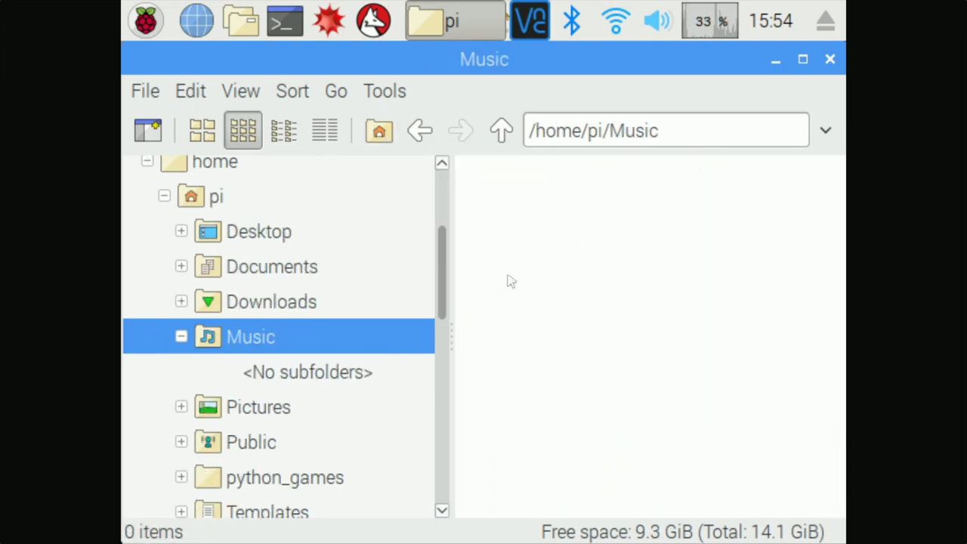
{"action": "right_click", "coordinate": [542, 257]}
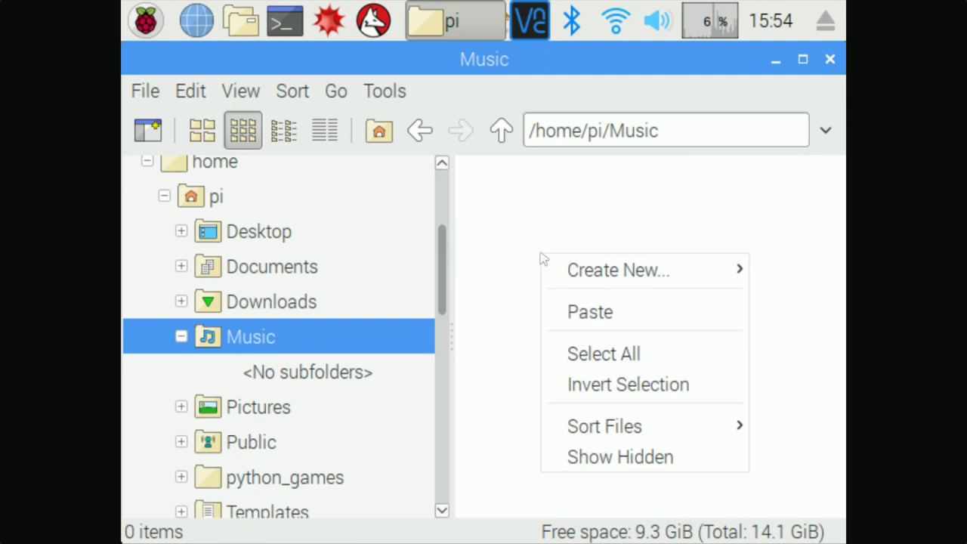
{"action": "left_click", "coordinate": [590, 311]}
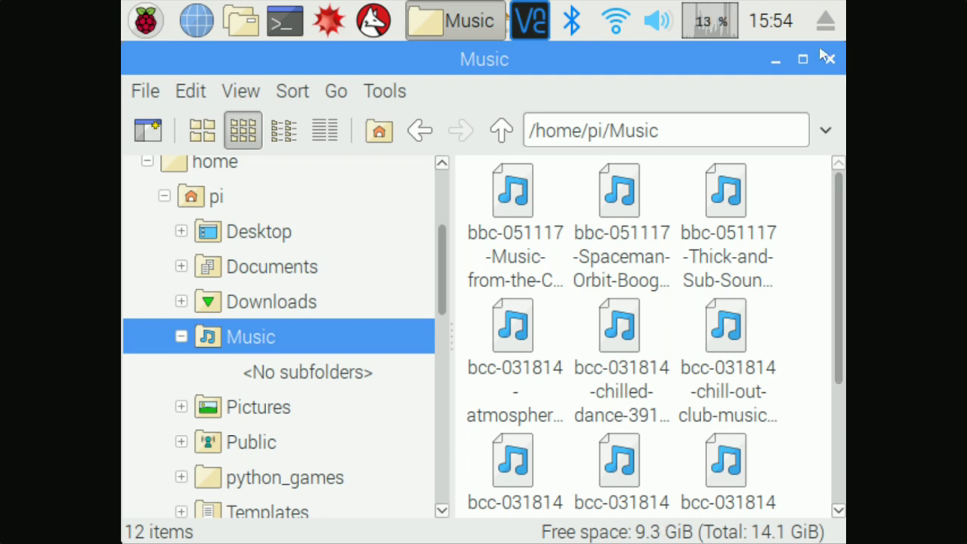
Step: Switch back to Chrome and add /home/pi/Music as a watch folder in the My Media console
{"action": "mouse_move", "coordinate": [839, 6]}
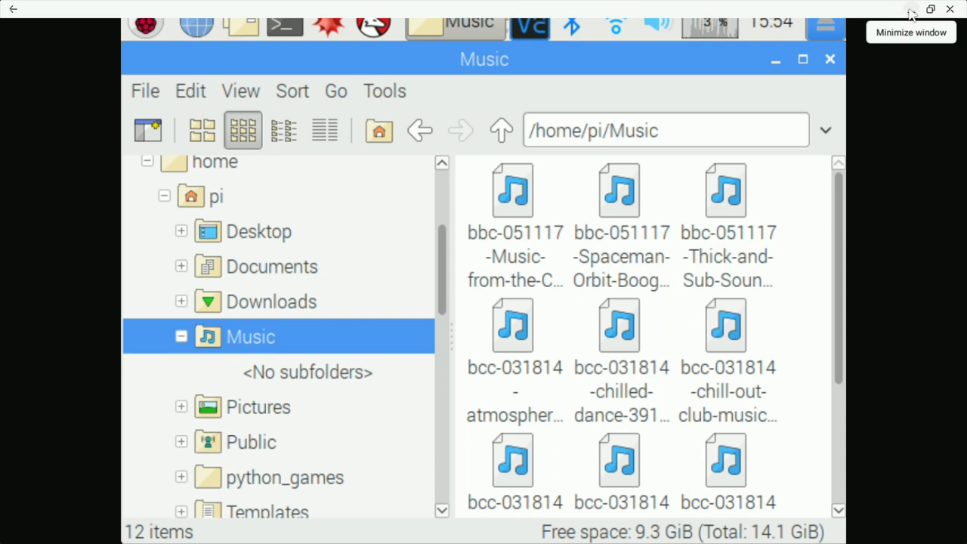
{"action": "left_click", "coordinate": [912, 14]}
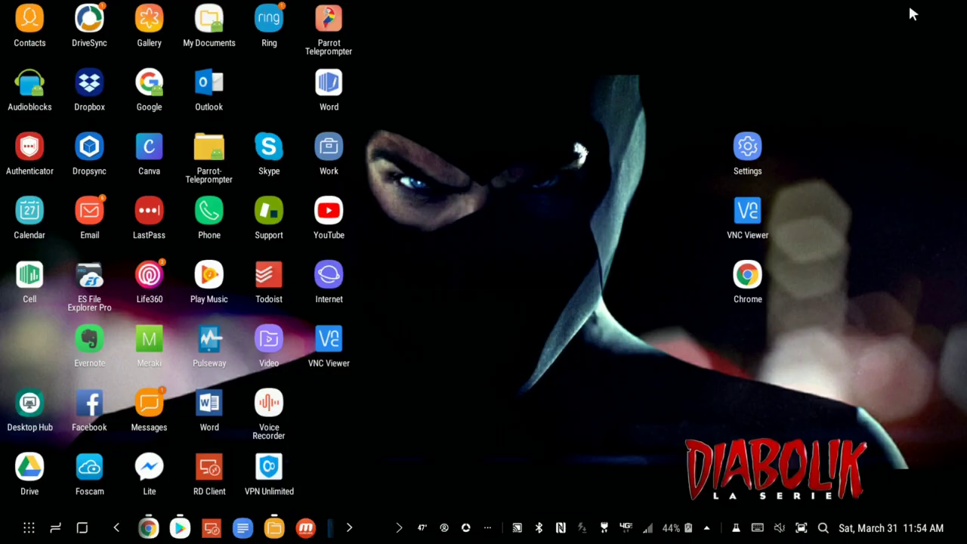
{"action": "left_click", "coordinate": [148, 527]}
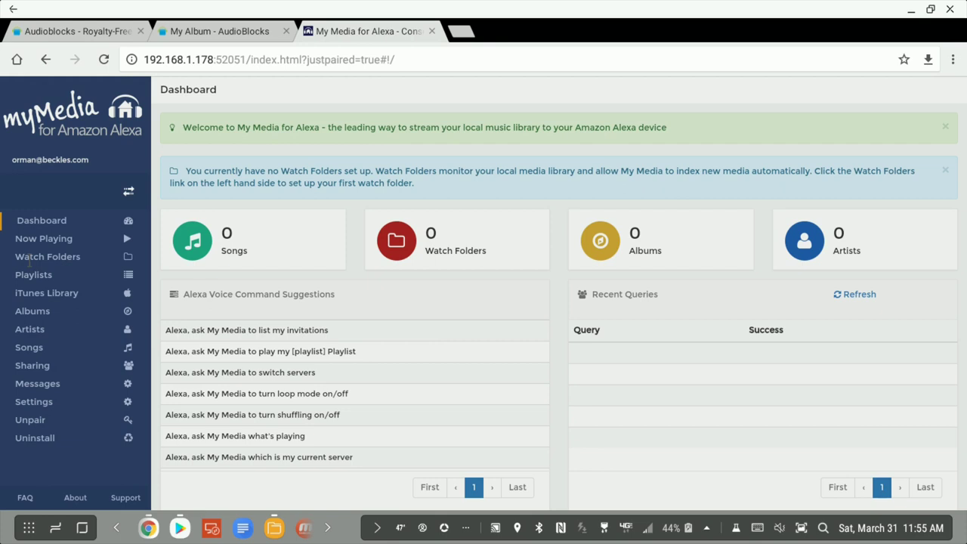
{"action": "left_click", "coordinate": [29, 261]}
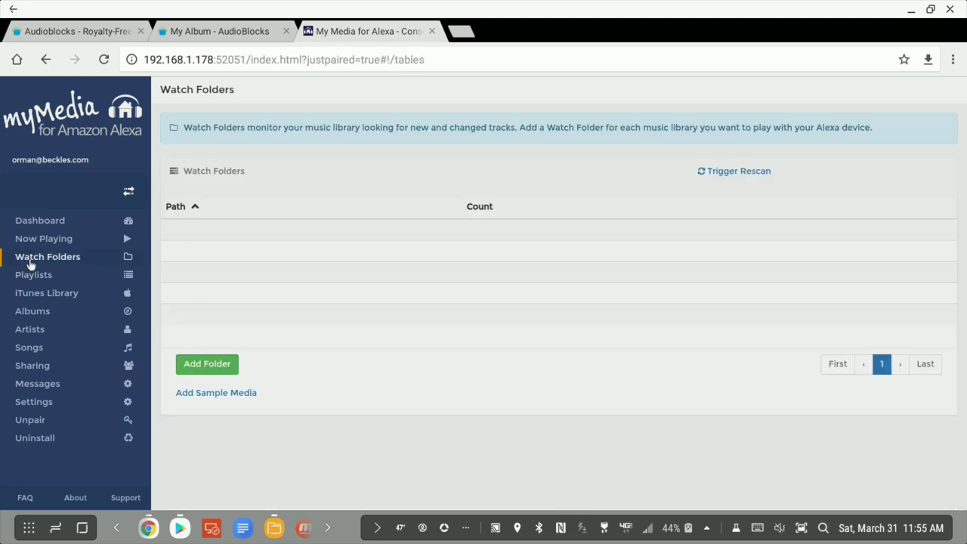
{"action": "left_click", "coordinate": [203, 371]}
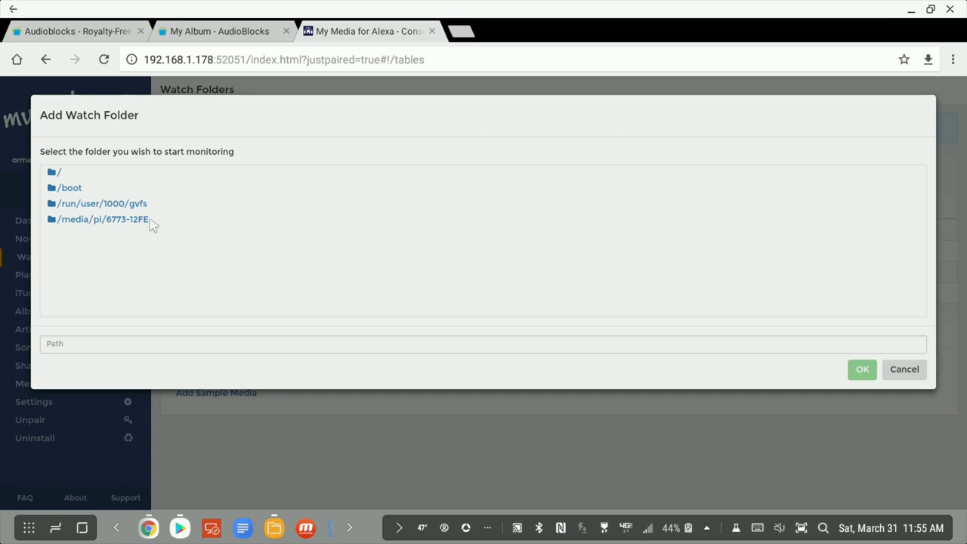
{"action": "left_click", "coordinate": [57, 174]}
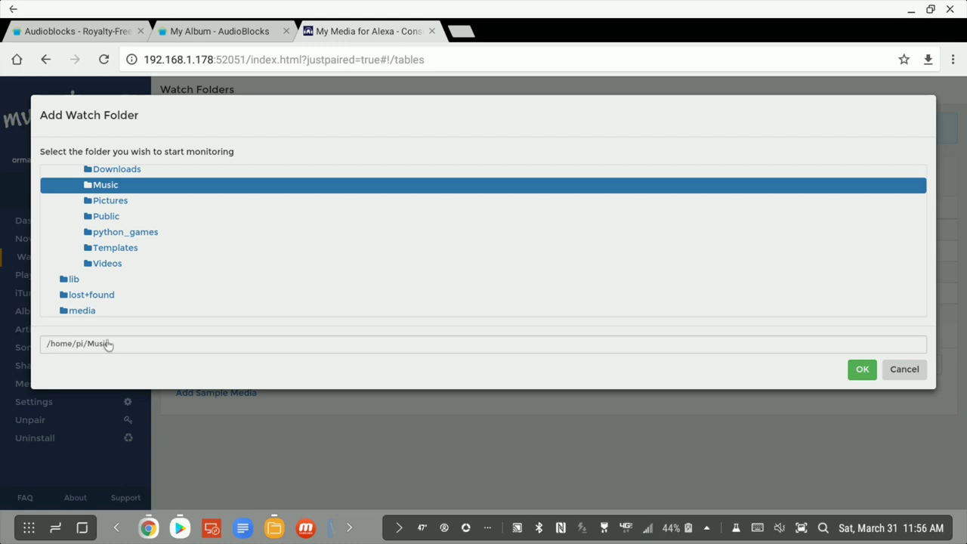
{"action": "left_click", "coordinate": [868, 374]}
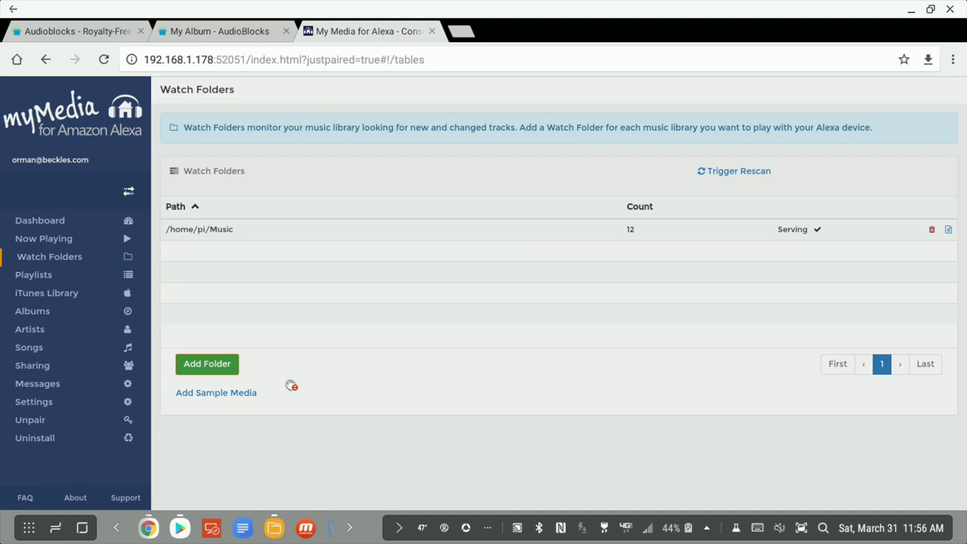
Step: Look through the console's Playlists, iTunes Library, Albums, Artists, Songs, Sharing and Messages pages
{"action": "left_click", "coordinate": [65, 279]}
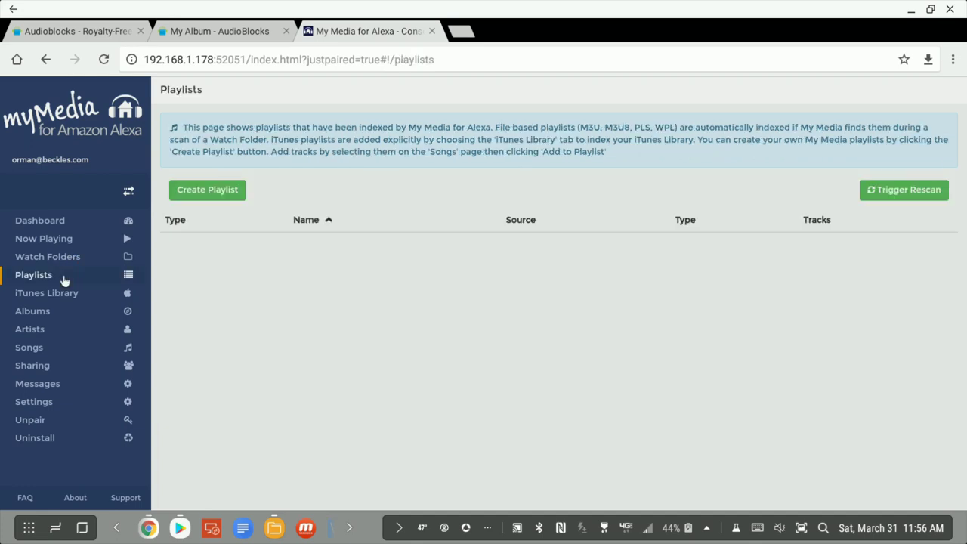
{"action": "left_click", "coordinate": [62, 298]}
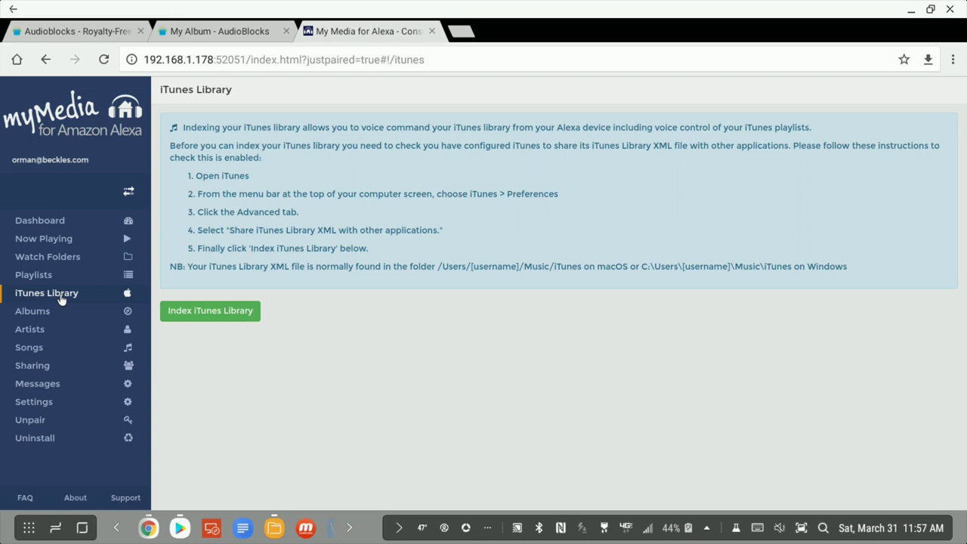
{"action": "left_click", "coordinate": [55, 313]}
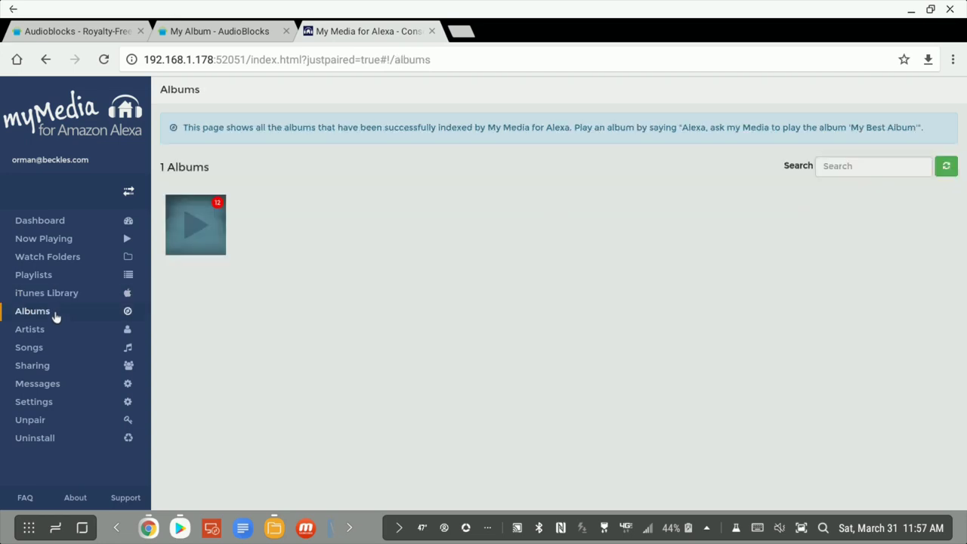
{"action": "left_click", "coordinate": [55, 330]}
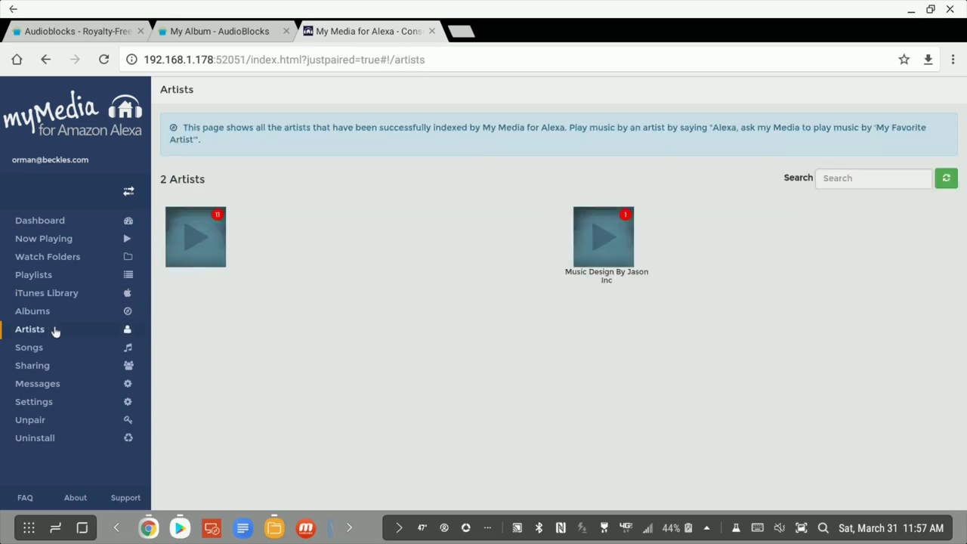
{"action": "left_click", "coordinate": [56, 350]}
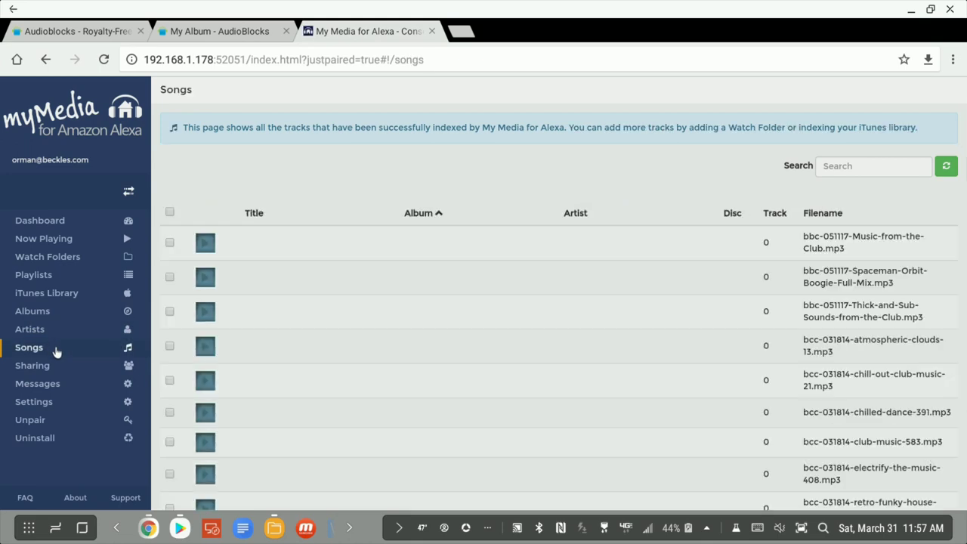
{"action": "left_click", "coordinate": [53, 367]}
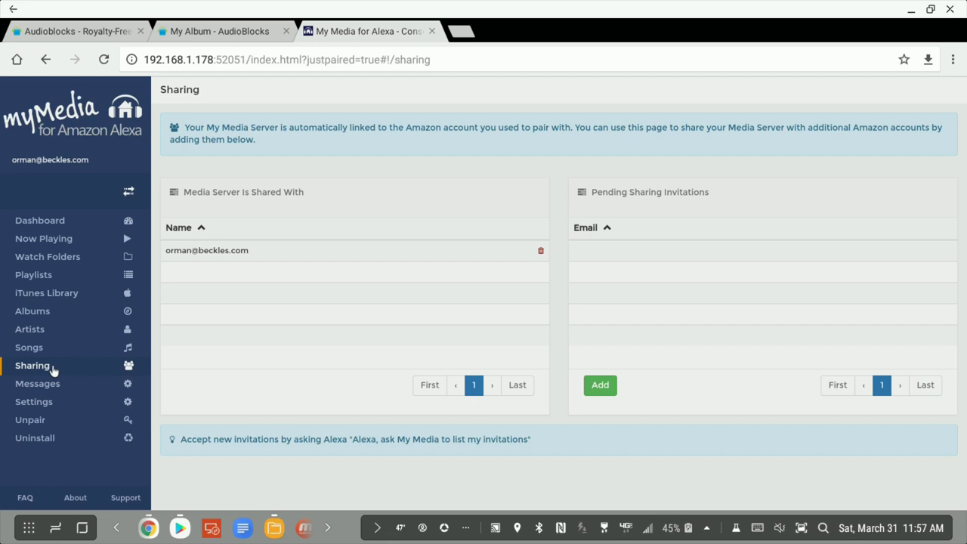
{"action": "left_click", "coordinate": [50, 383]}
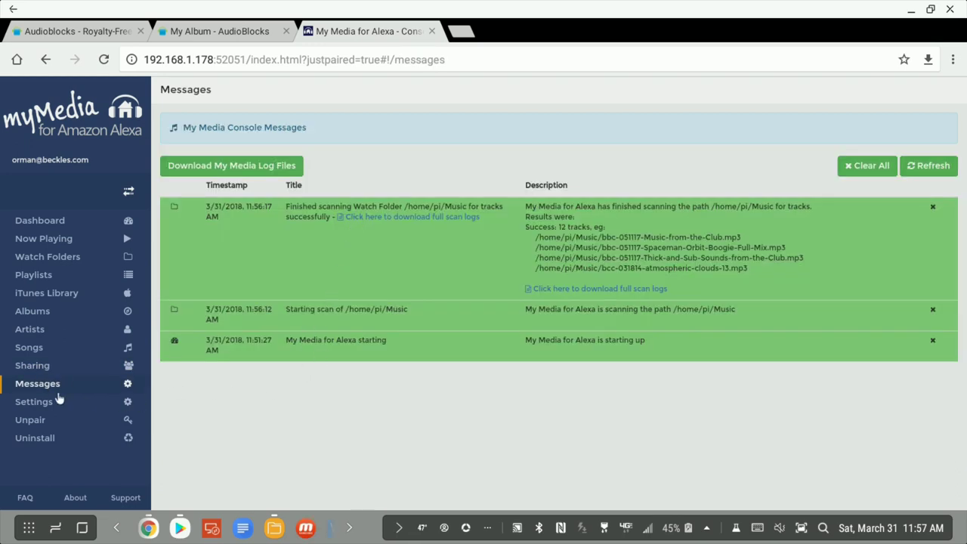
Step: Review the console's general settings and set access outside of the local network to Enable via Push
{"action": "left_click", "coordinate": [39, 408]}
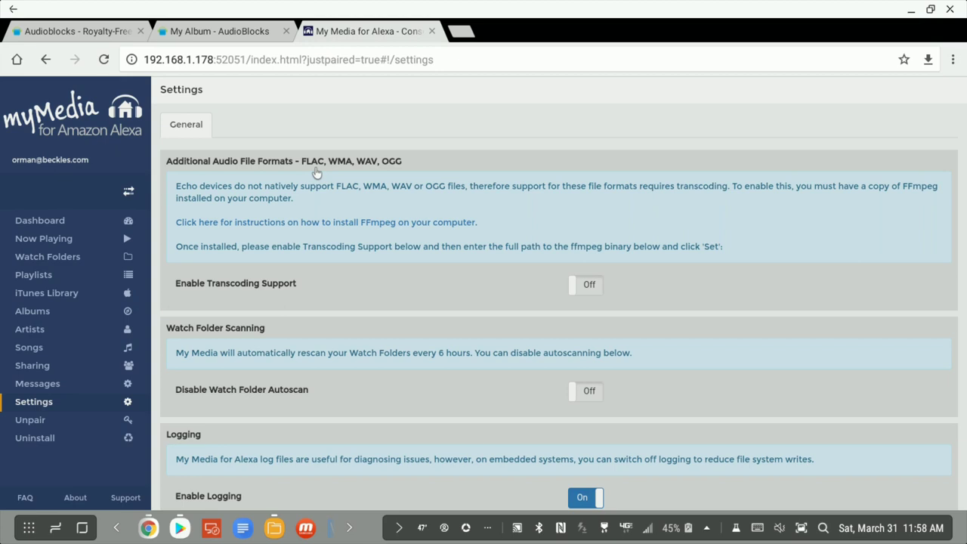
{"action": "scroll", "coordinate": [316, 172], "scroll_direction": "down", "scroll_amount": 3}
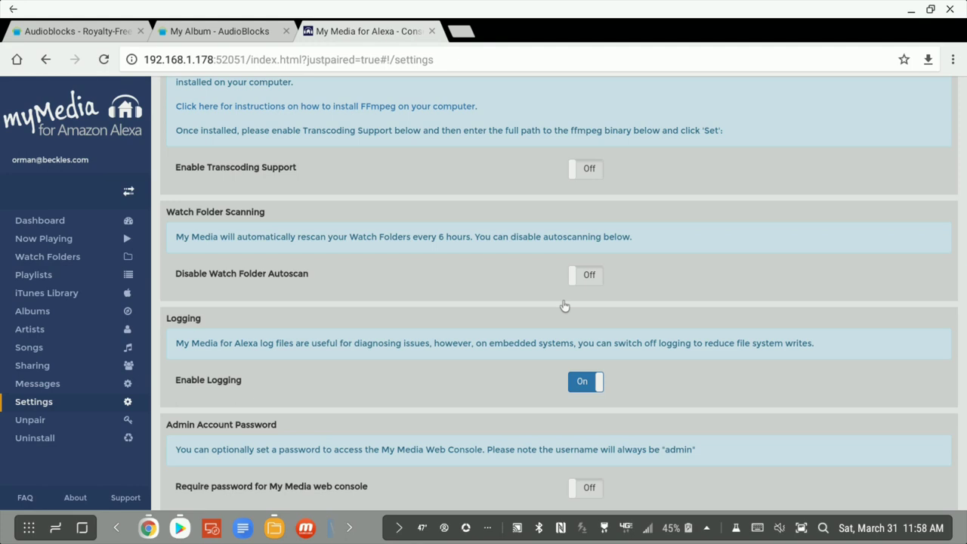
{"action": "scroll", "coordinate": [585, 279], "scroll_direction": "down", "scroll_amount": 3}
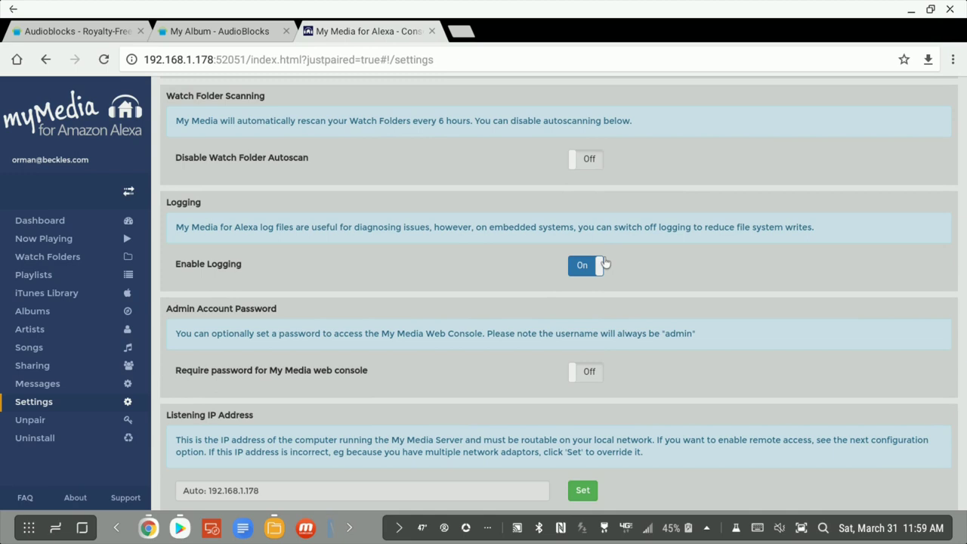
{"action": "scroll", "coordinate": [604, 263], "scroll_direction": "down", "scroll_amount": 3}
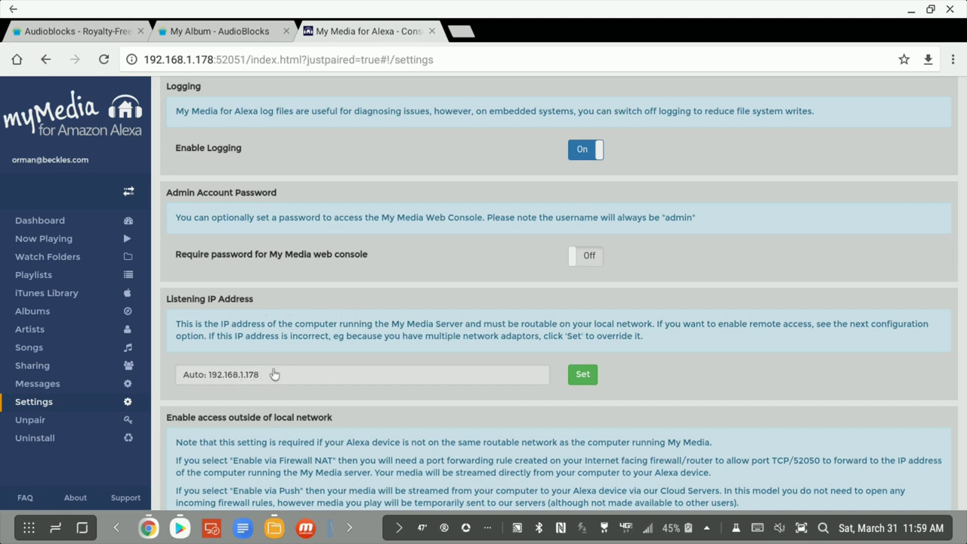
{"action": "scroll", "coordinate": [274, 374], "scroll_direction": "down", "scroll_amount": 3}
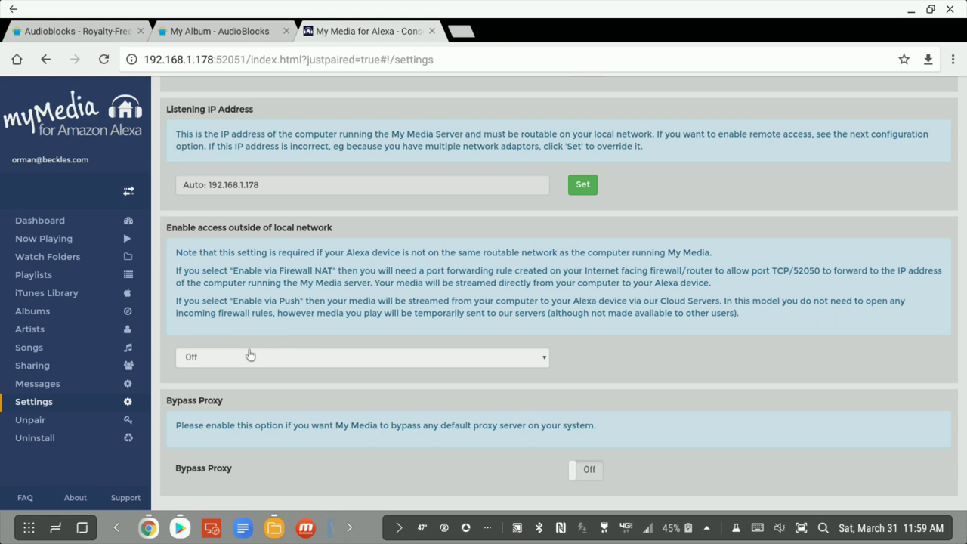
{"action": "left_click", "coordinate": [454, 361]}
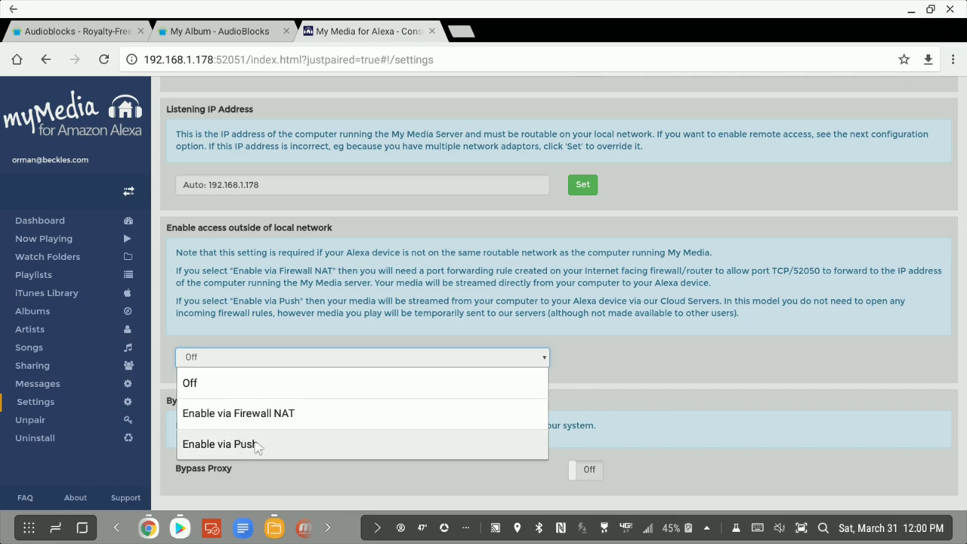
{"action": "left_click", "coordinate": [333, 450]}
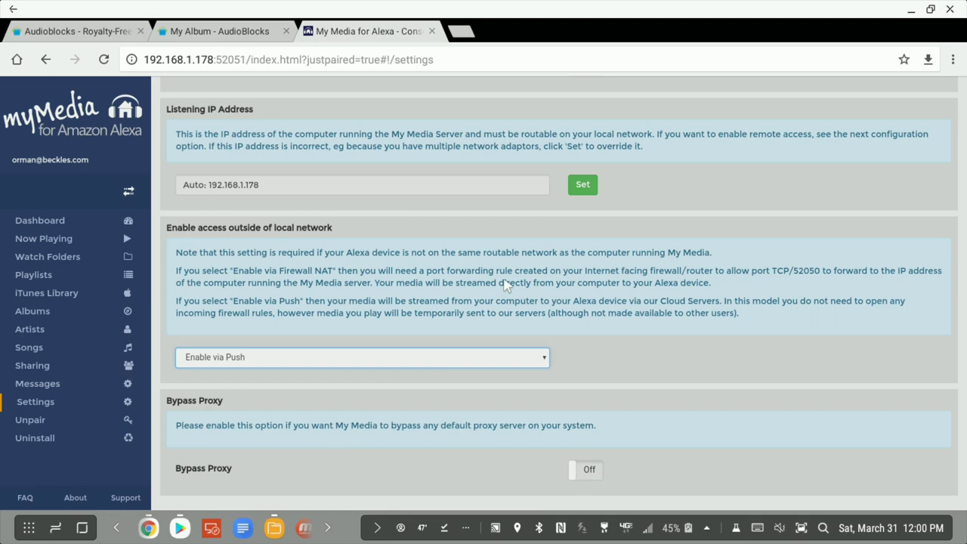
Step: Check the console's Songs page and the streaming entries on the Messages page
{"action": "scroll", "coordinate": [514, 221], "scroll_direction": "down", "scroll_amount": 1}
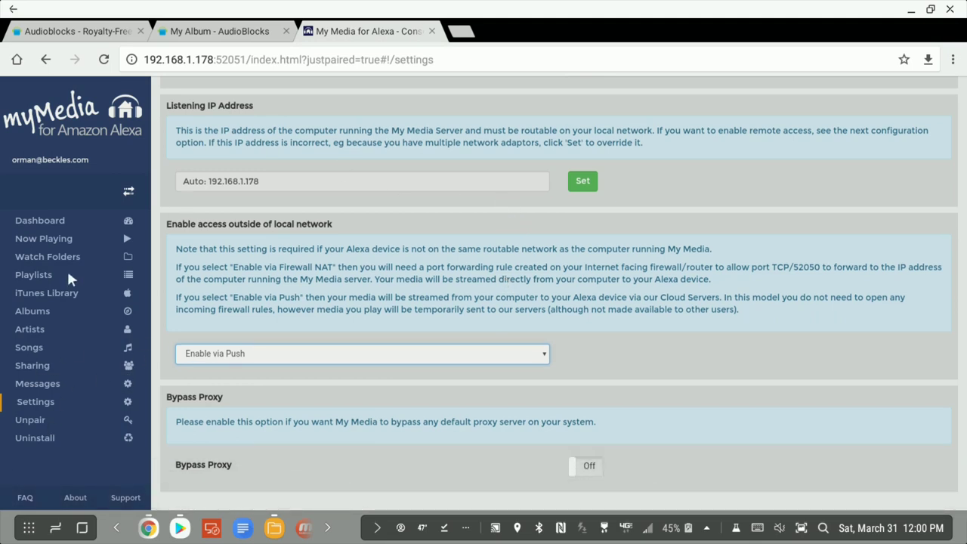
{"action": "left_click", "coordinate": [44, 348]}
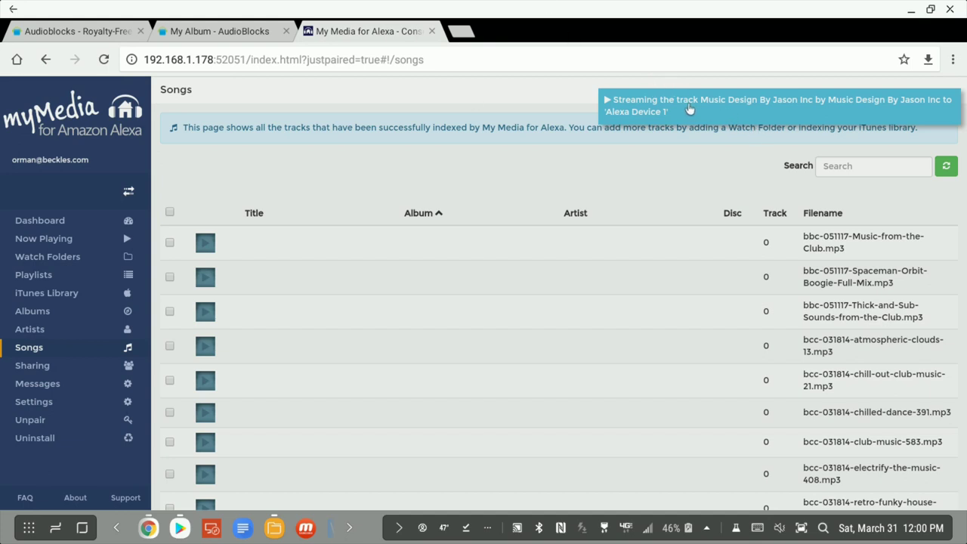
{"action": "left_click", "coordinate": [85, 388]}
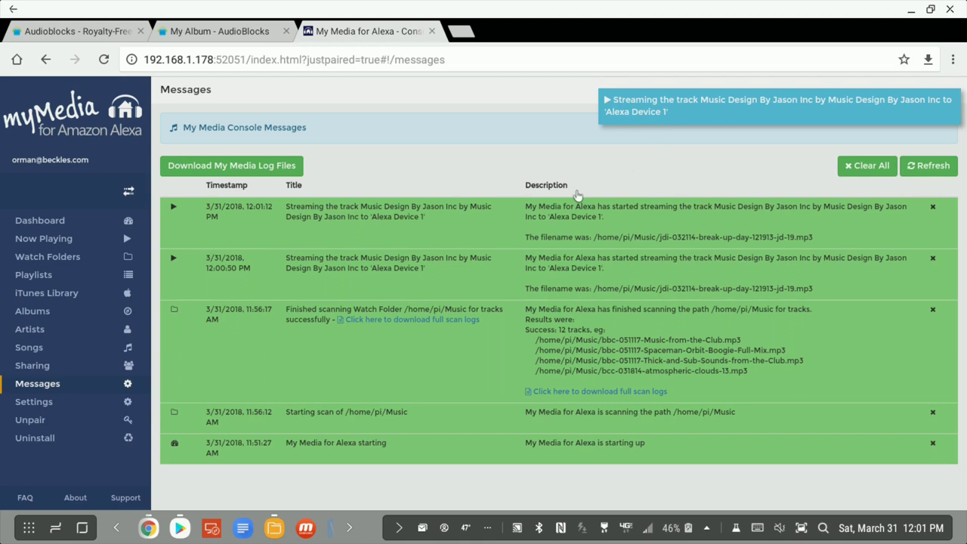
Step: Create a new playlist named Cool Music in the My Media console
{"action": "left_click", "coordinate": [31, 278]}
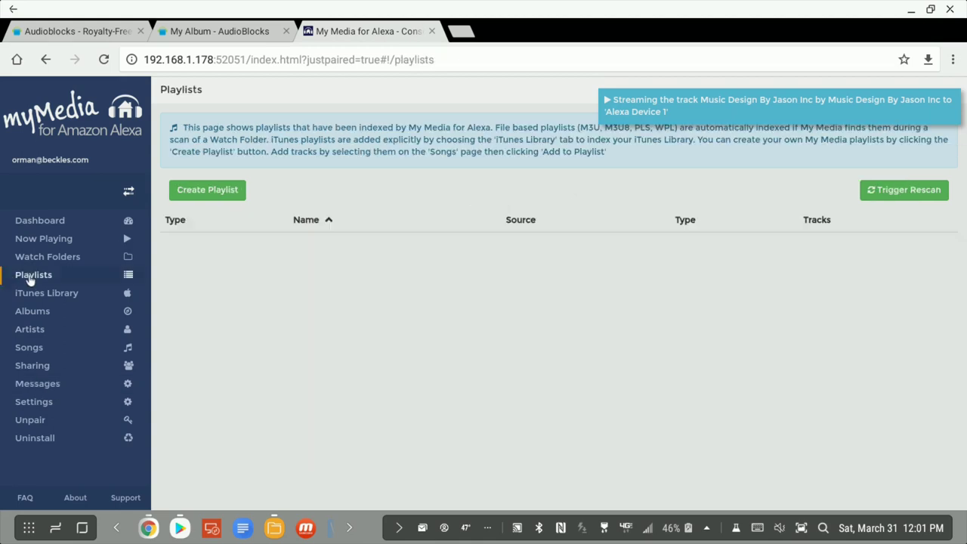
{"action": "left_click", "coordinate": [212, 191]}
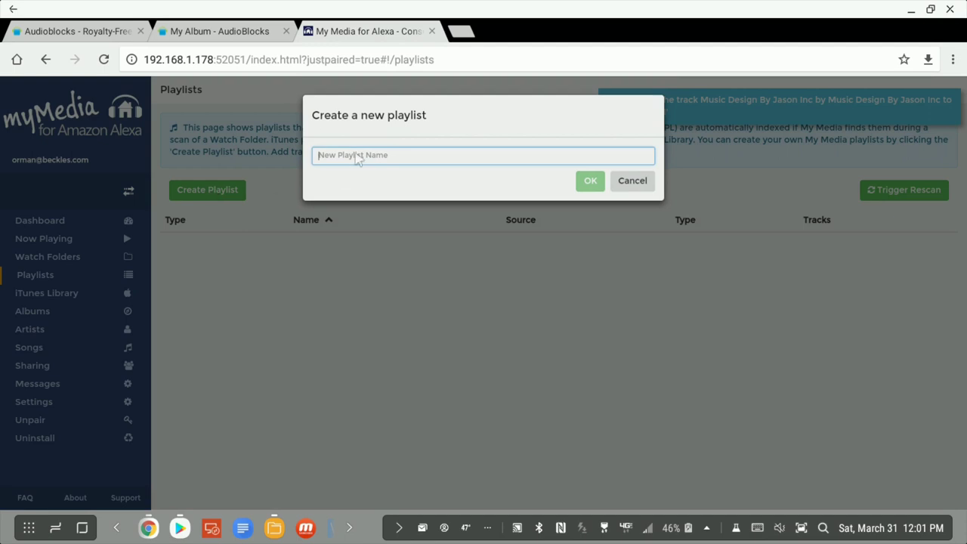
{"action": "type", "text": "Col"}
{"action": "key", "text": "BackSpace"}
{"action": "type", "text": "ol Music"}
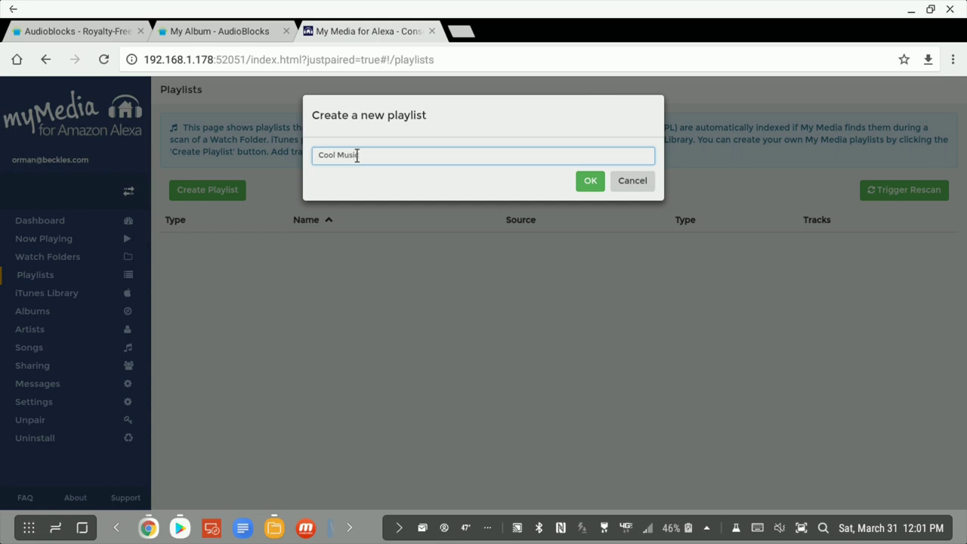
{"action": "left_click", "coordinate": [594, 182]}
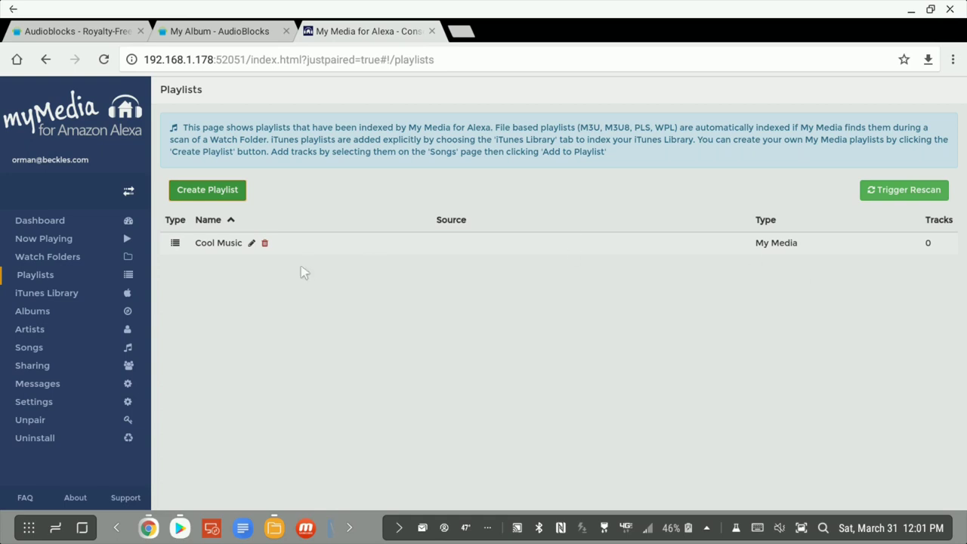
Step: Select the first four songs, from bbc-051117-Music-from-the-Club.mp3 to bcc-031814-atmospheric-clouds-13.mp3, and add them to the Cool Music playlist
{"action": "left_click", "coordinate": [62, 350]}
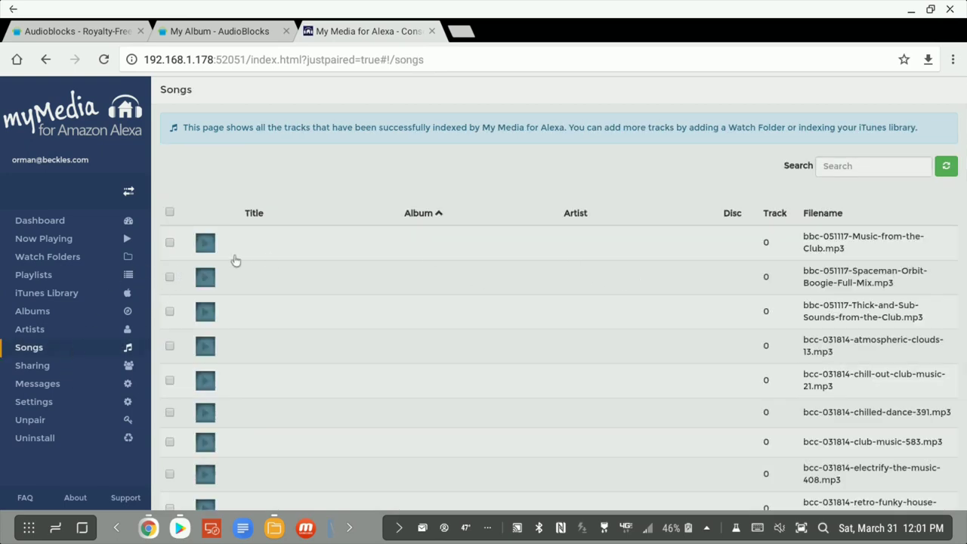
{"action": "left_click", "coordinate": [170, 244]}
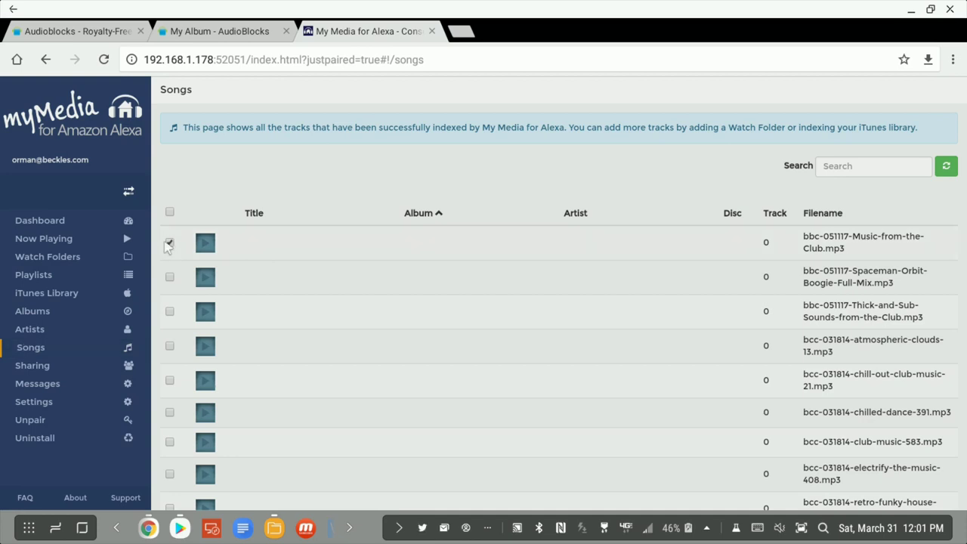
{"action": "left_click", "coordinate": [170, 278]}
{"action": "left_click", "coordinate": [170, 311]}
{"action": "left_click", "coordinate": [169, 347]}
{"action": "scroll", "coordinate": [352, 385], "scroll_direction": "down", "scroll_amount": 3}
{"action": "left_click", "coordinate": [208, 452]}
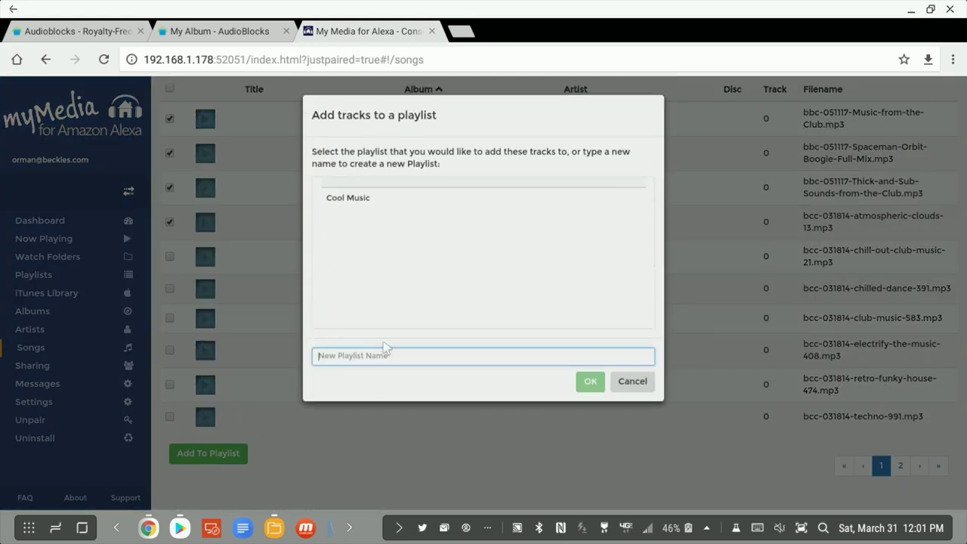
{"action": "left_click", "coordinate": [355, 200]}
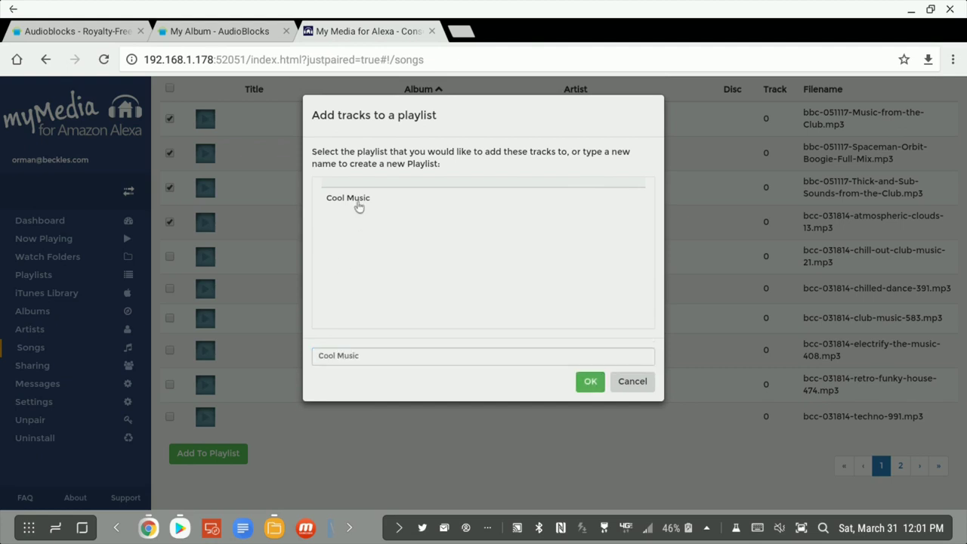
{"action": "left_click", "coordinate": [588, 381]}
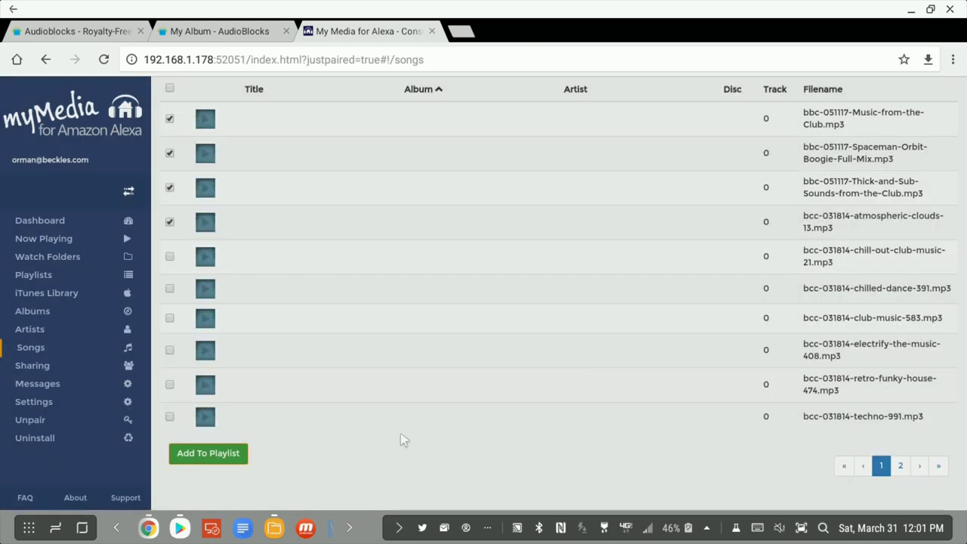
Step: Clear the song selection, select the four songs from bcc-031814-club-music-583.mp3 to bcc-031814-techno-991.mp3, and start adding them to a playlist
{"action": "left_click", "coordinate": [170, 88]}
{"action": "left_click", "coordinate": [170, 89]}
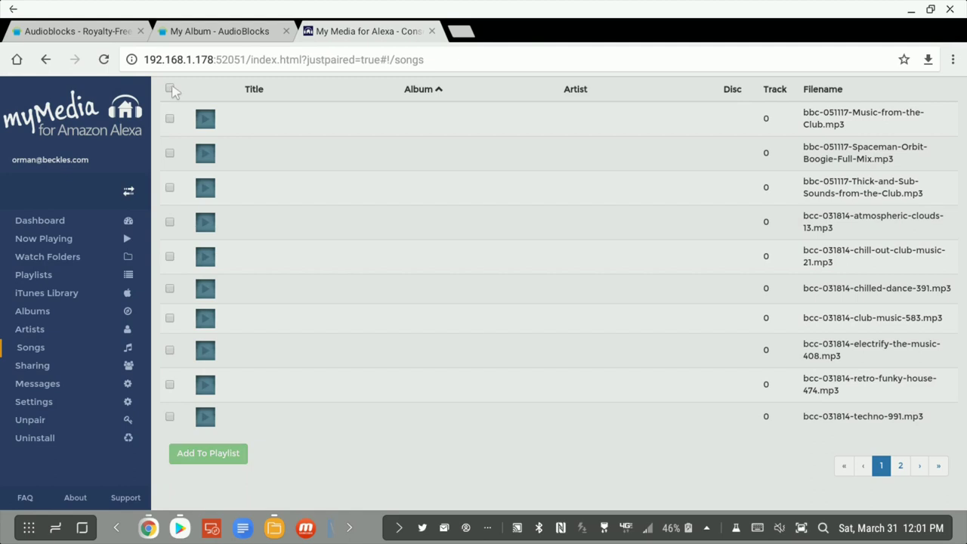
{"action": "left_click", "coordinate": [170, 416]}
{"action": "left_click", "coordinate": [170, 384]}
{"action": "left_click", "coordinate": [170, 349]}
{"action": "left_click", "coordinate": [170, 318]}
{"action": "left_click", "coordinate": [209, 456]}
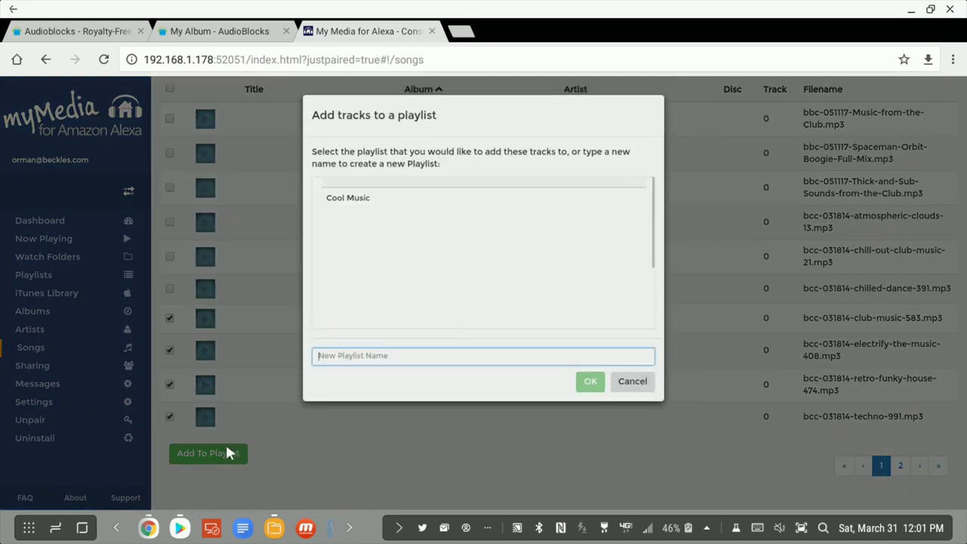
{"action": "type", "text": "My"}
{"action": "key", "text": "BackSpace"}
{"action": "key", "text": "BackSpace"}
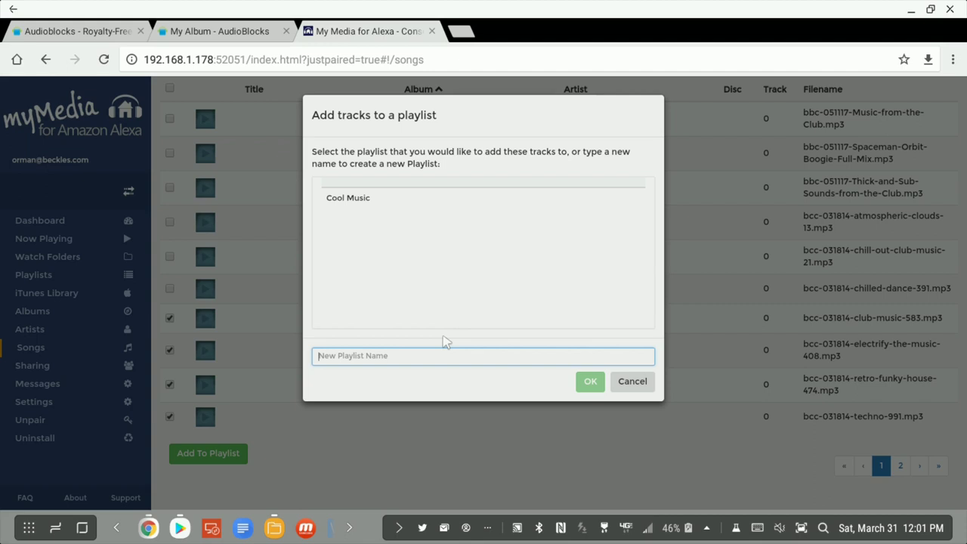
{"action": "type", "text": "work"}
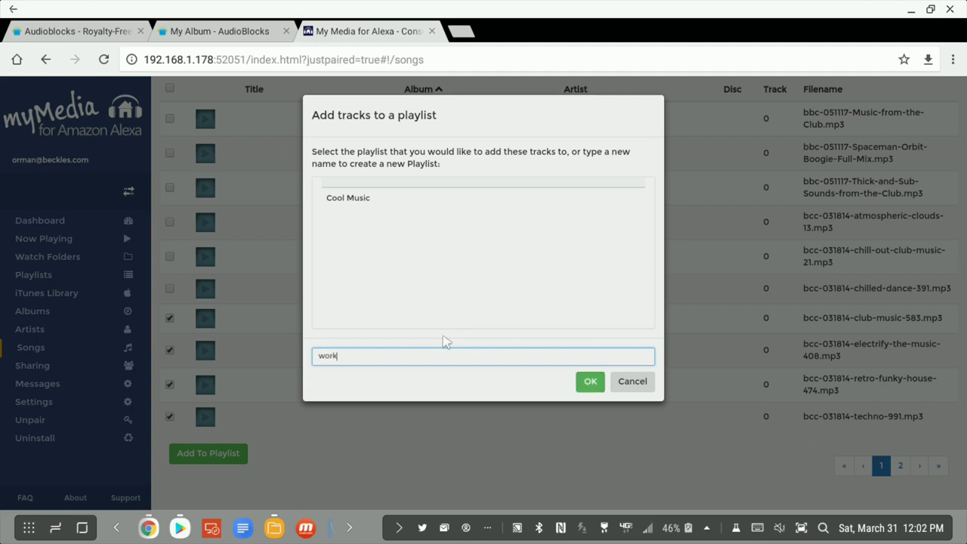
{"action": "key", "text": "BackSpace"}
{"action": "key", "text": "BackSpace"}
{"action": "key", "text": "BackSpace"}
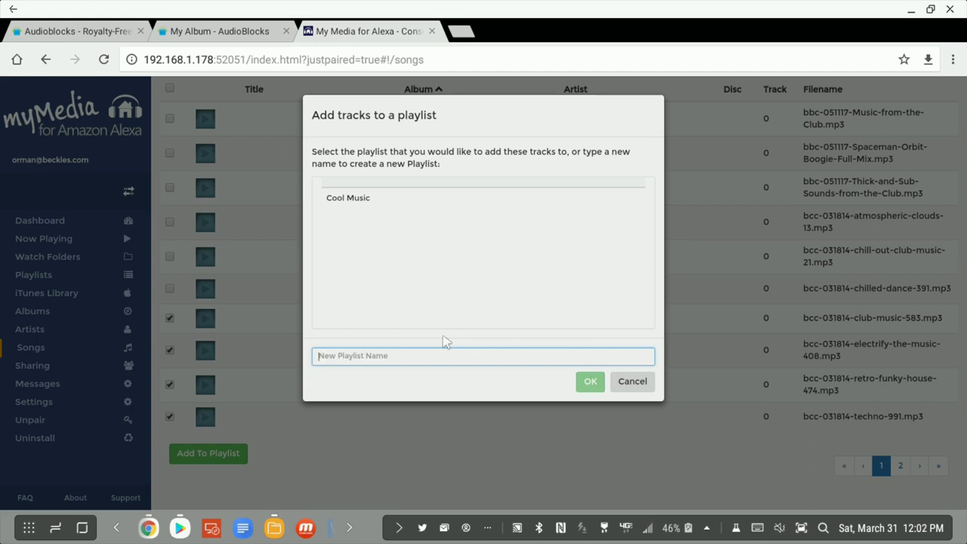
{"action": "type", "text": "drivi"}
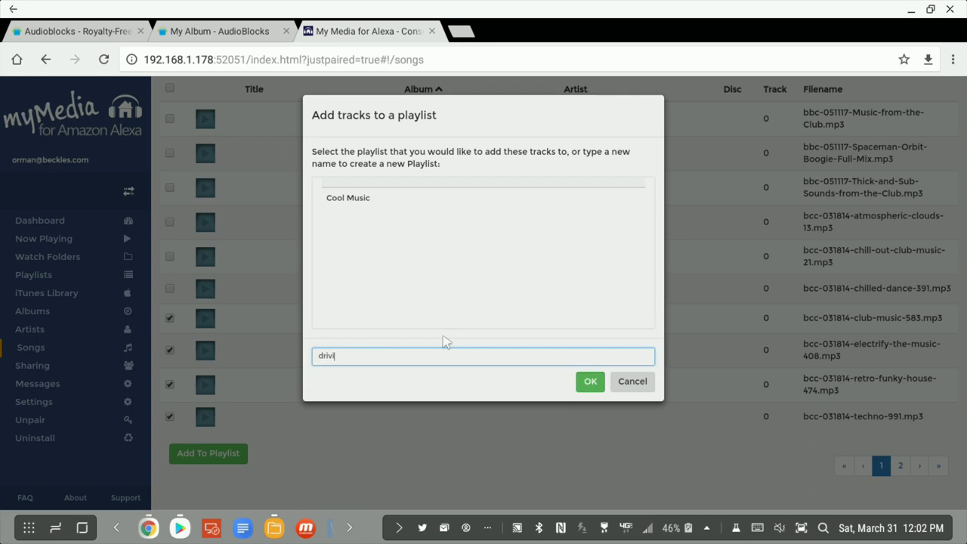
{"action": "type", "text": "ng Msuic"}
{"action": "key", "text": "BackSpace"}
{"action": "key", "text": "BackSpace"}
{"action": "key", "text": "BackSpace"}
{"action": "key", "text": "BackSpace"}
{"action": "key", "text": "BackSpace"}
{"action": "key", "text": "BackSpace"}
{"action": "key", "text": "BackSpace"}
{"action": "key", "text": "BackSpace"}
{"action": "key", "text": "BackSpace"}
{"action": "key", "text": "BackSpace"}
{"action": "key", "text": "BackSpace"}
{"action": "key", "text": "BackSpace"}
{"action": "key", "text": "BackSpace"}
Step: Add the four selected songs to a new playlist named Driving Music
{"action": "type", "text": "Driving Music"}
{"action": "left_click", "coordinate": [590, 381]}
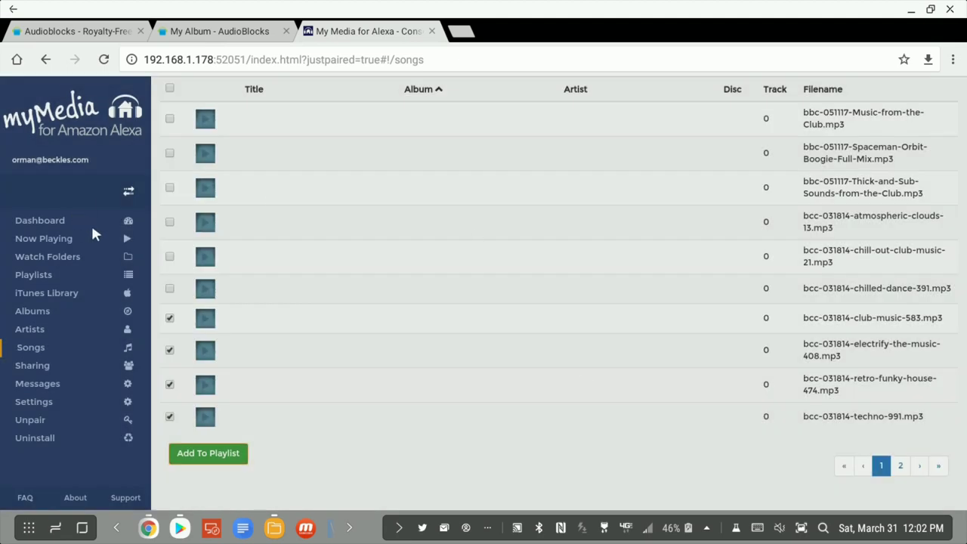
Step: Deselect the four songs and open the console's Playlists page to check the playlists
{"action": "left_click", "coordinate": [170, 318]}
{"action": "left_click", "coordinate": [170, 350]}
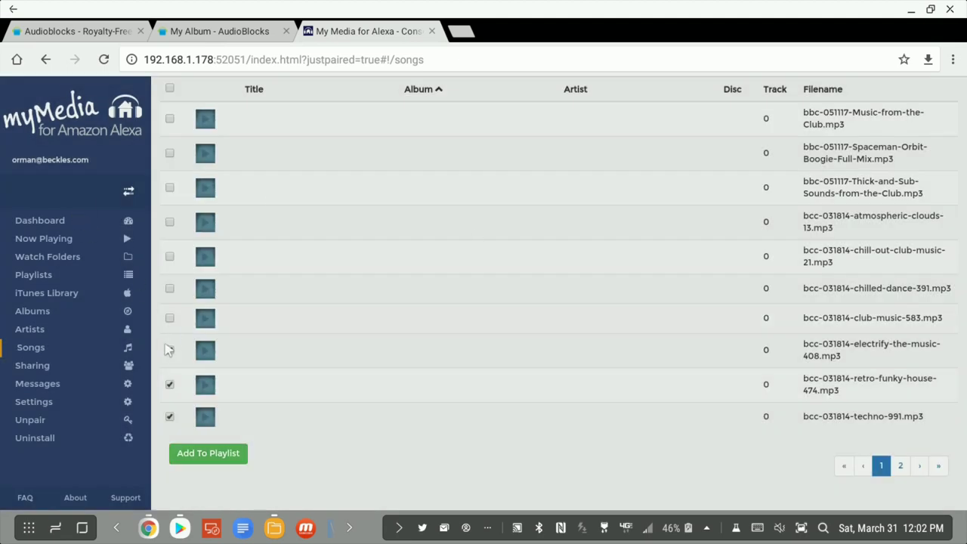
{"action": "left_click", "coordinate": [169, 384]}
{"action": "left_click", "coordinate": [170, 417]}
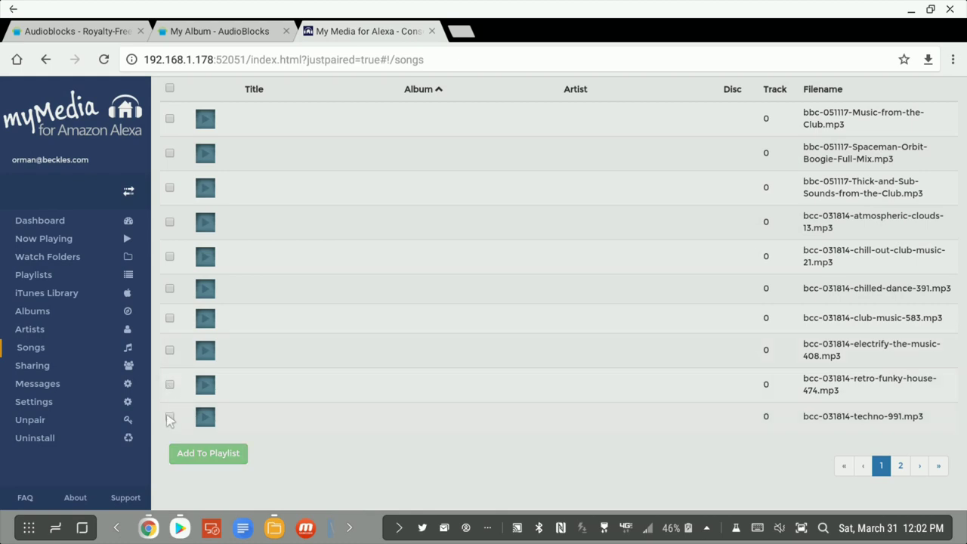
{"action": "left_click", "coordinate": [44, 275]}
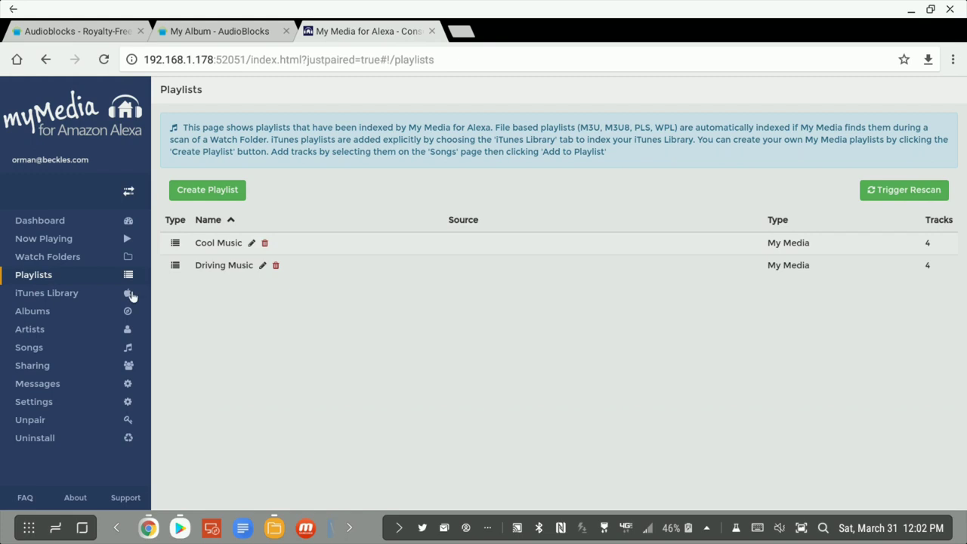